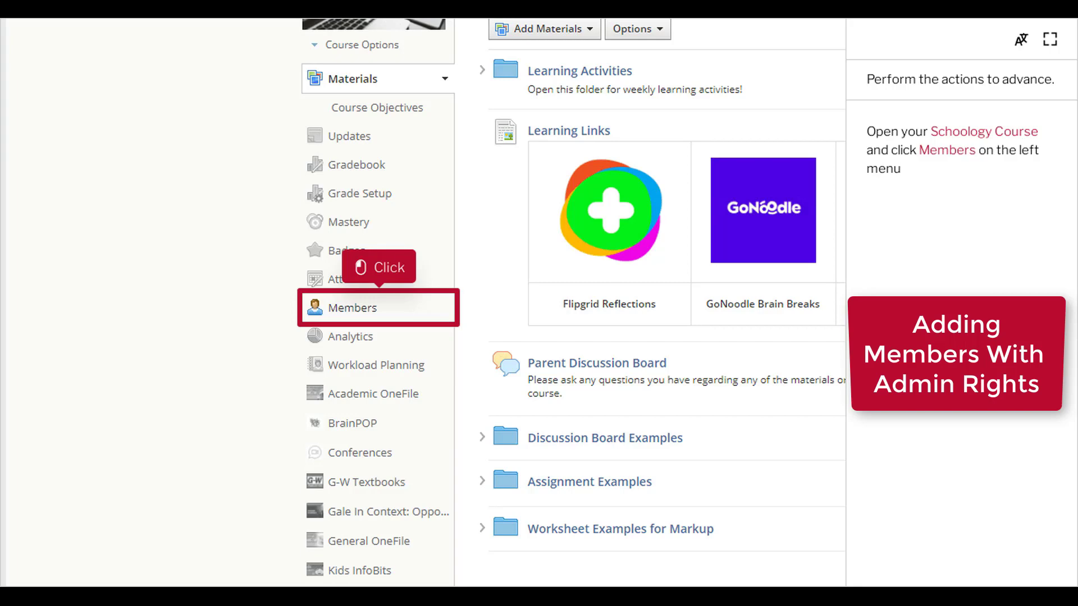
# - Show the course's Members list from the left course menu
pyautogui.click(379, 307)
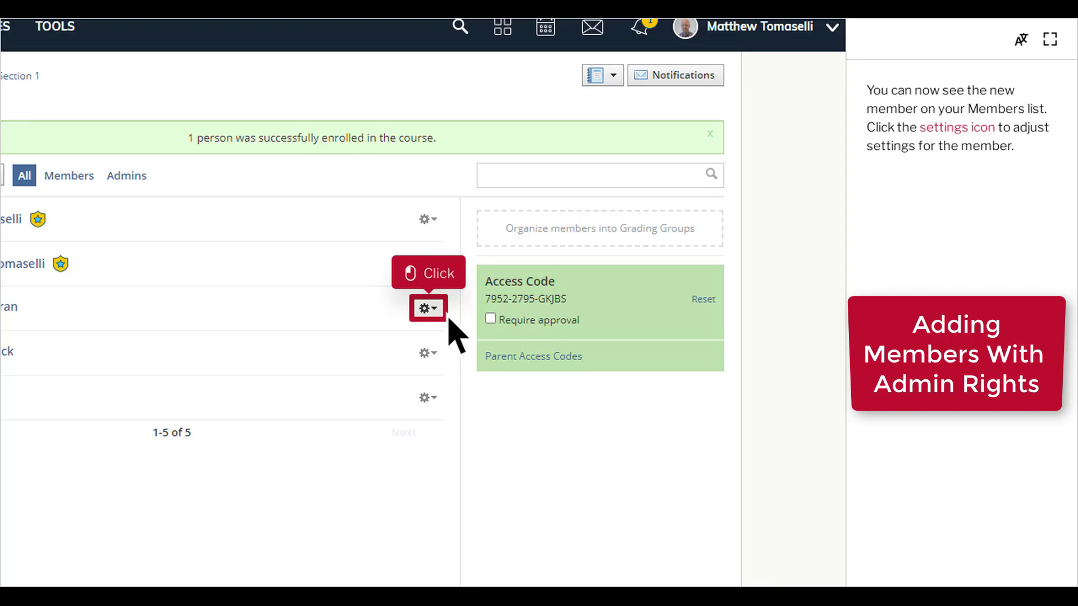
pyautogui.click(448, 319)
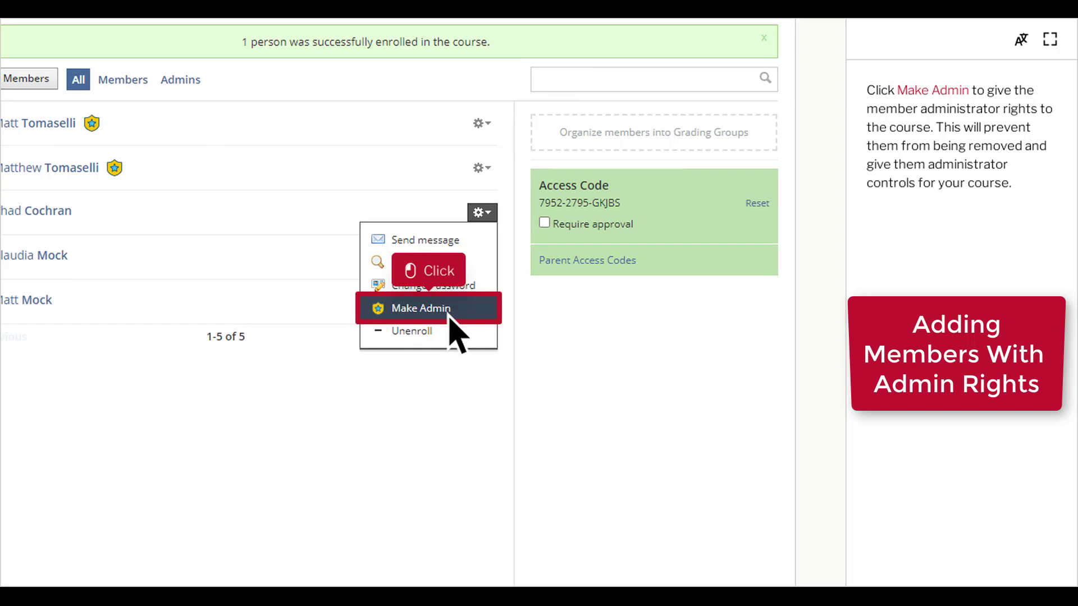
pyautogui.click(422, 308)
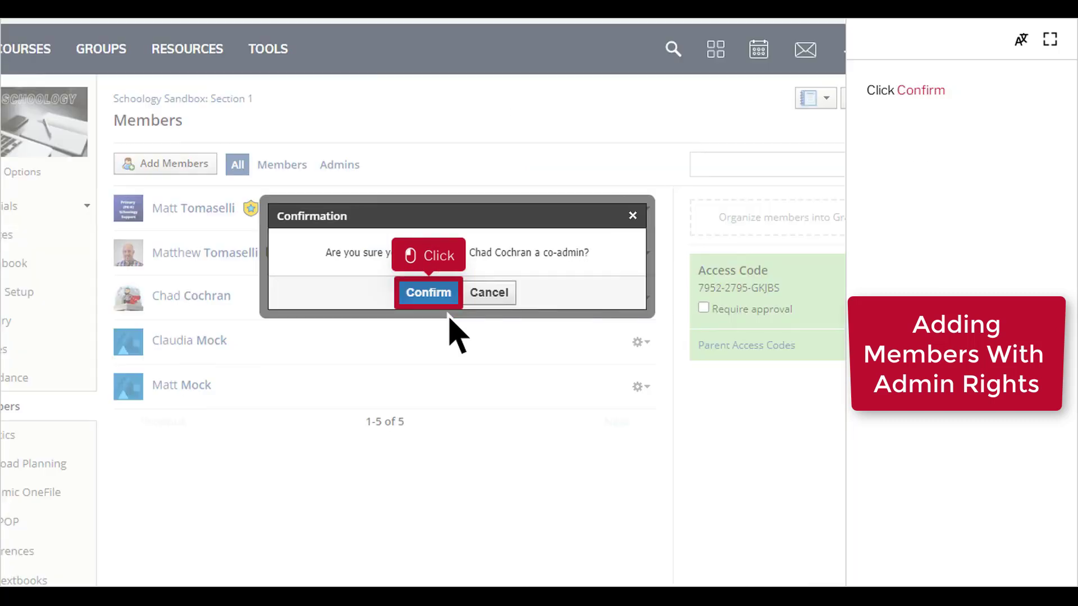
pyautogui.click(429, 292)
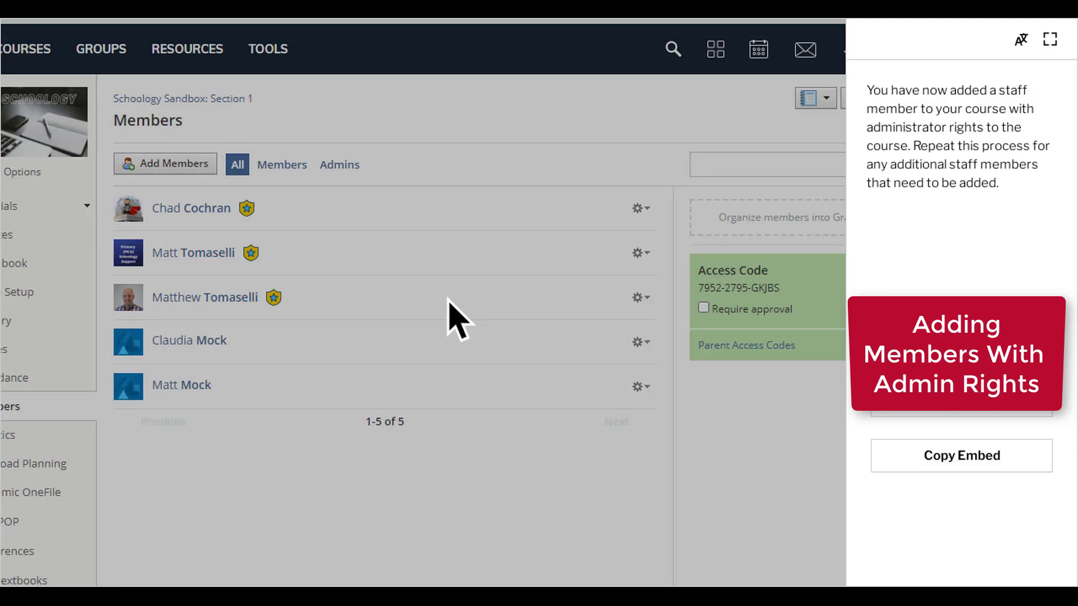